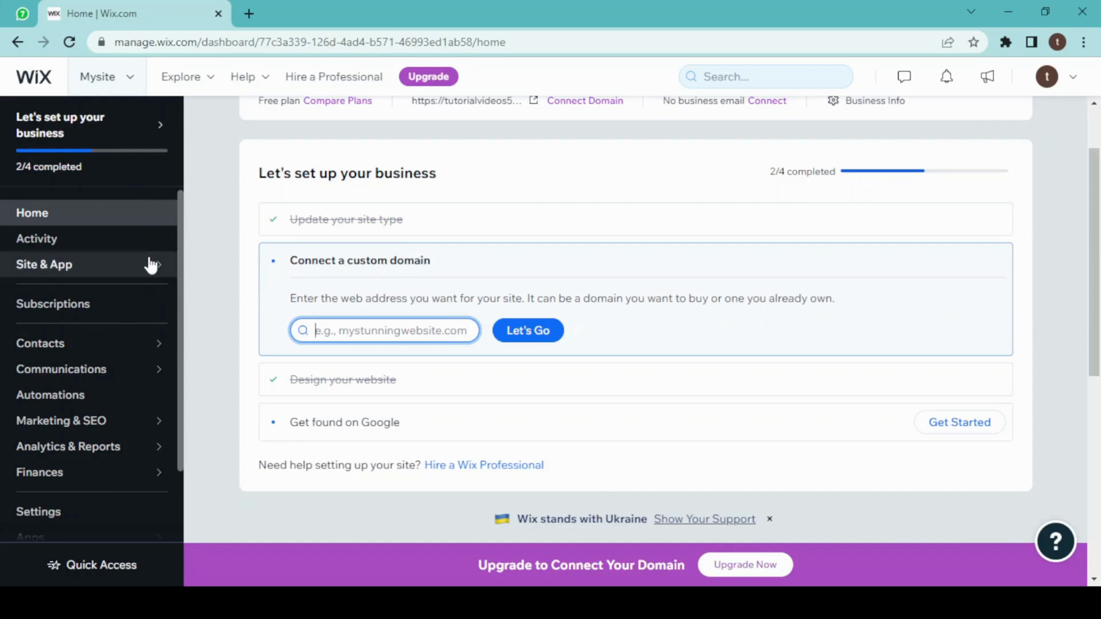
Start a new website from the Website section, name it My Portfolio and choose Portfolio as the site type
mouse_move(151, 265)
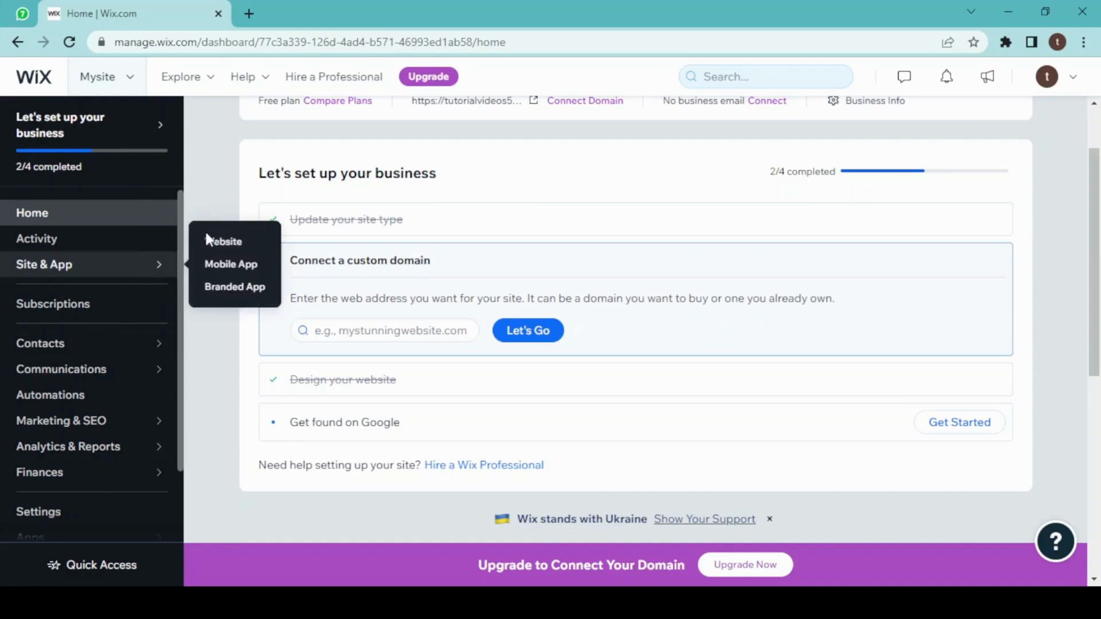
click(224, 241)
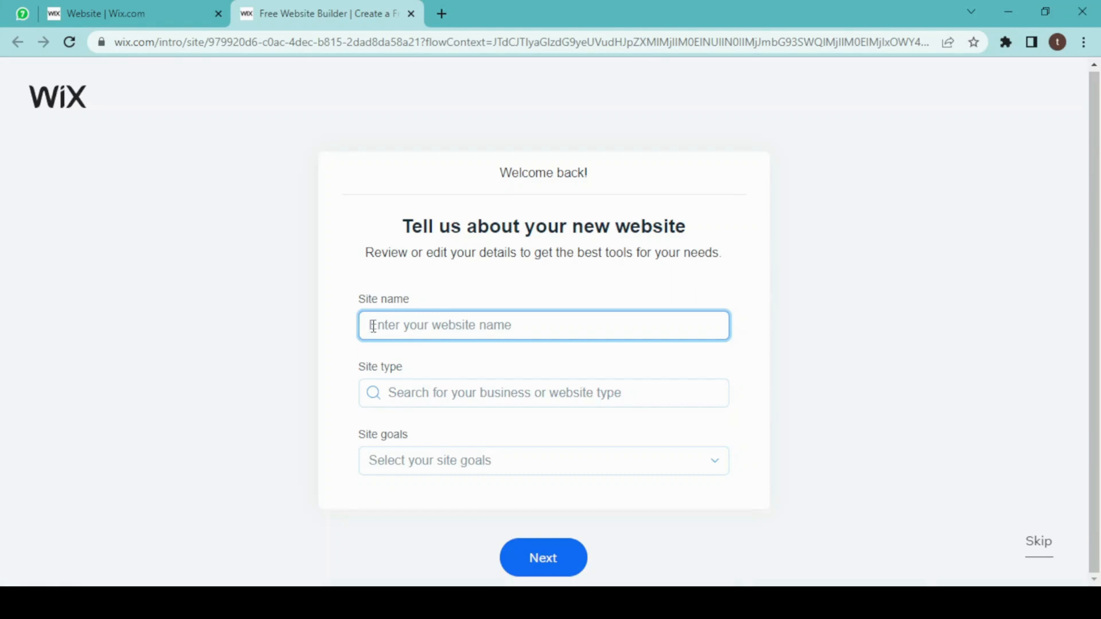
text(My)
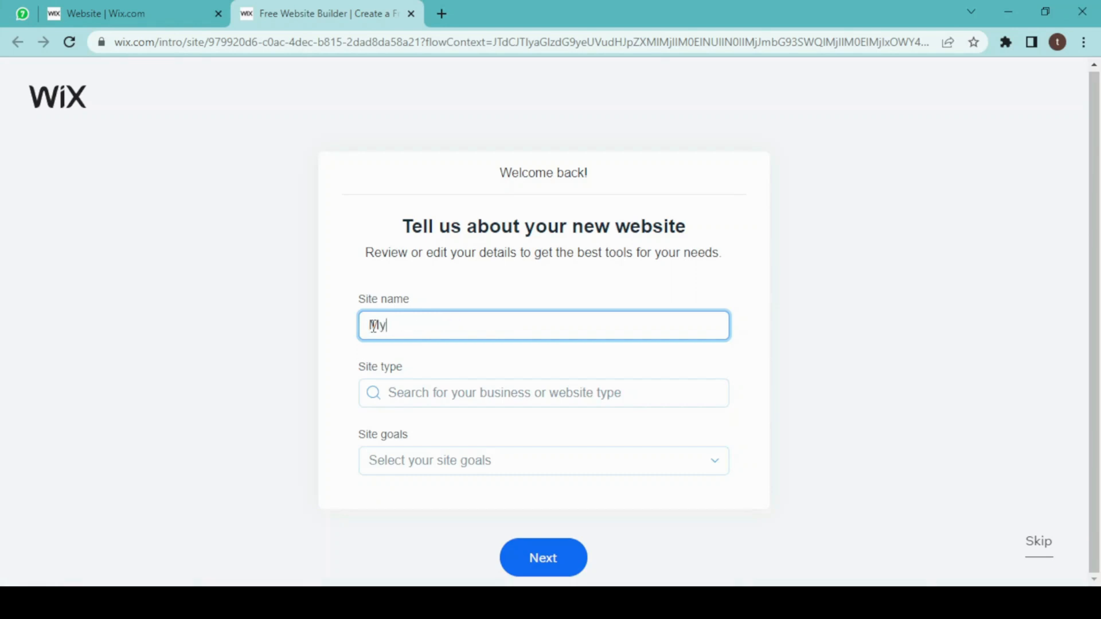
text( Portfolio)
click(419, 392)
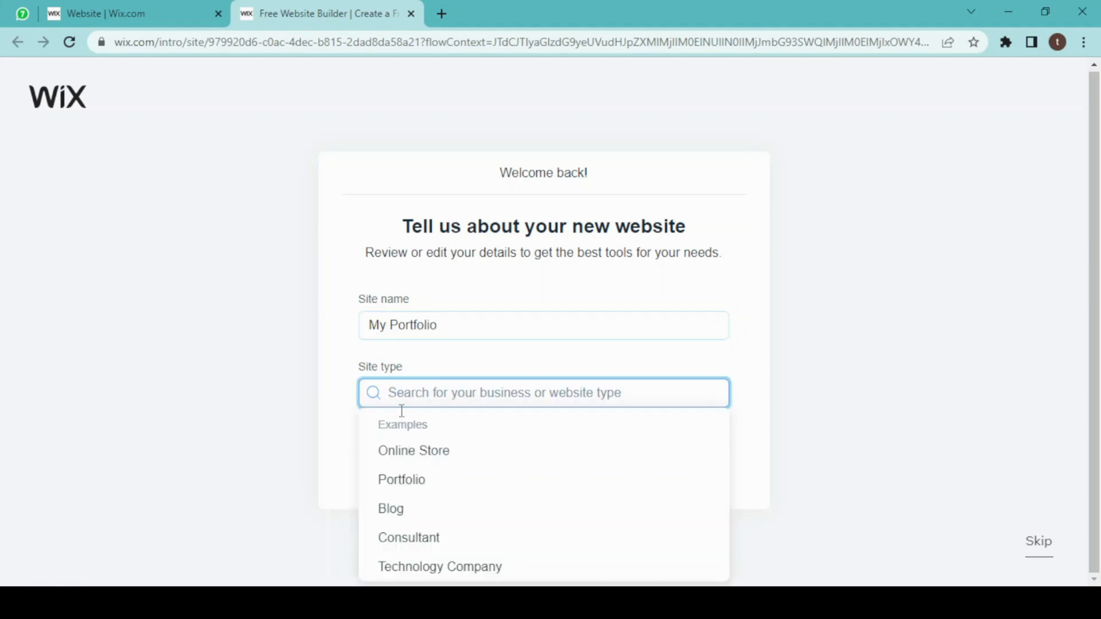
click(415, 479)
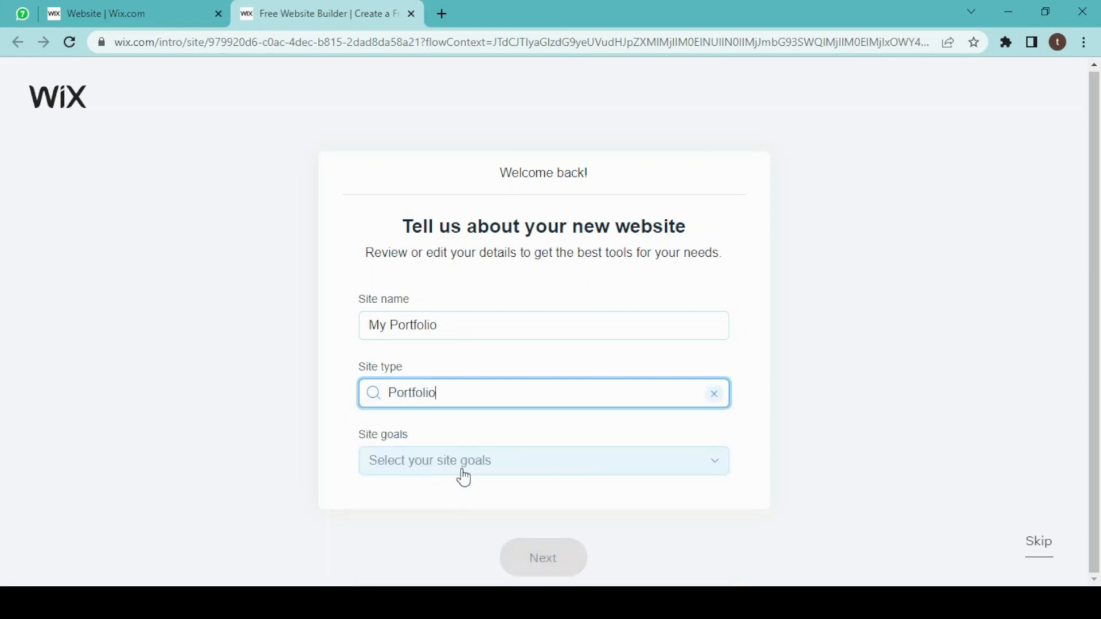
Select Display creative work as the site goal and submit the new site's details
click(583, 476)
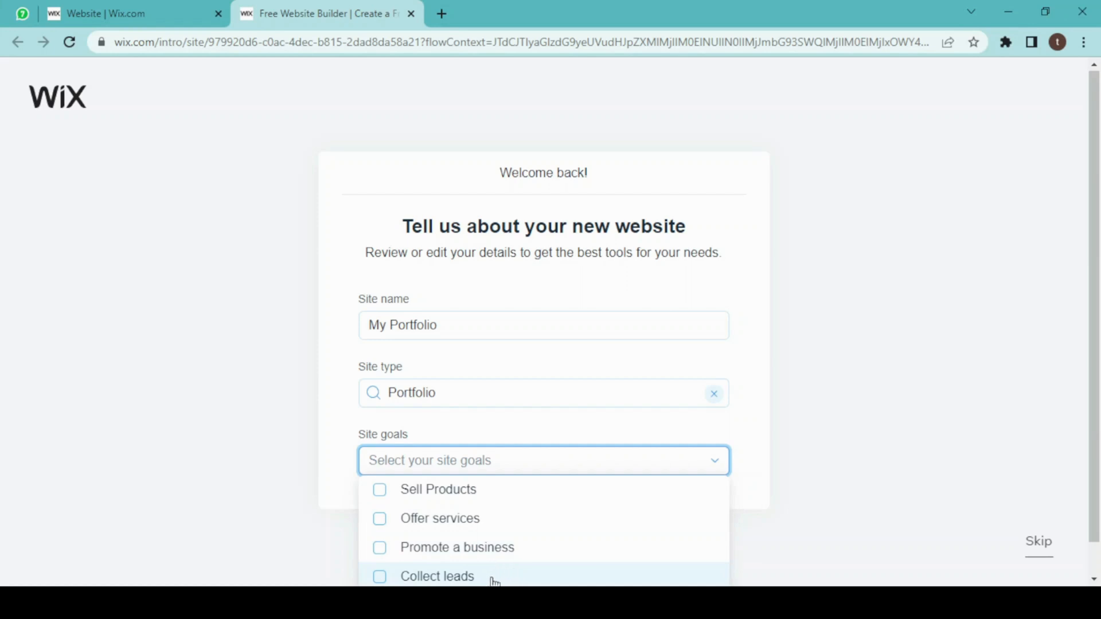
scroll(495, 581, down, 1)
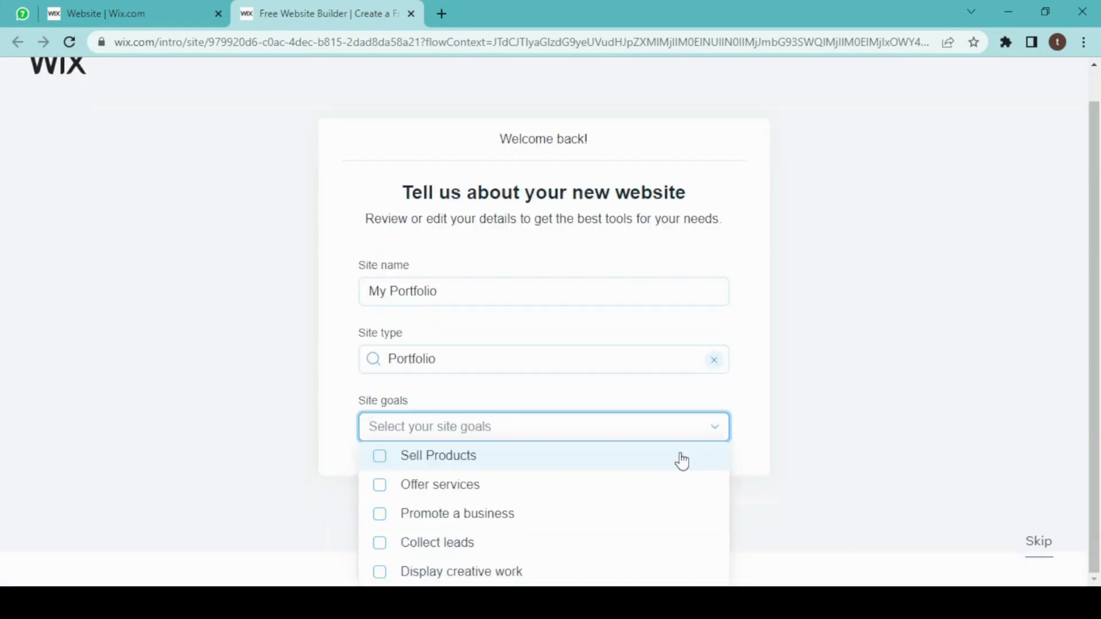
click(630, 583)
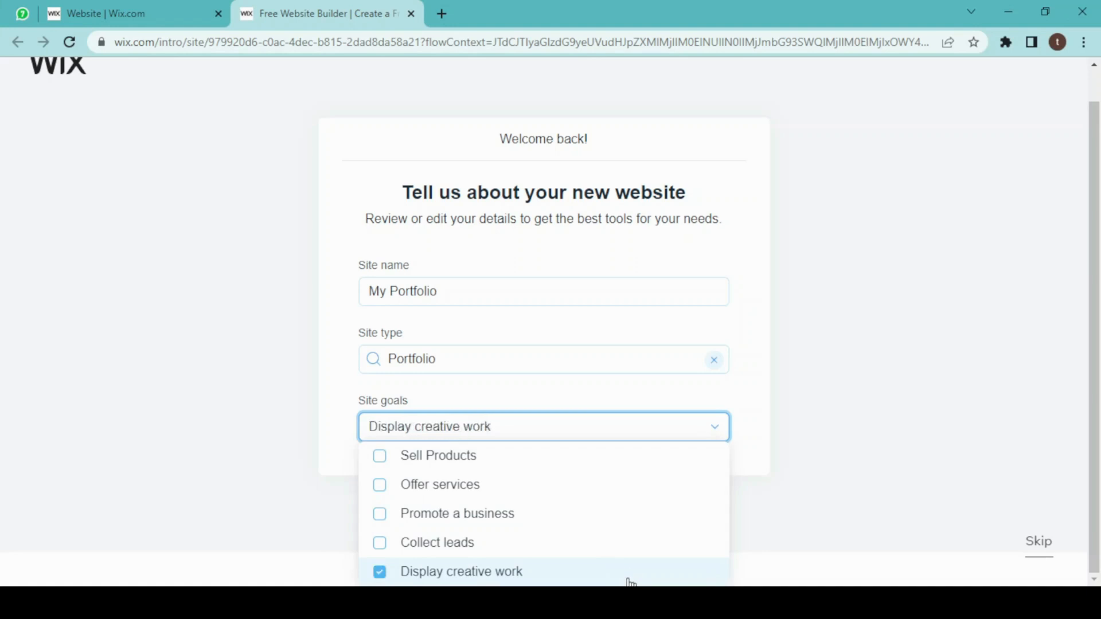
click(801, 508)
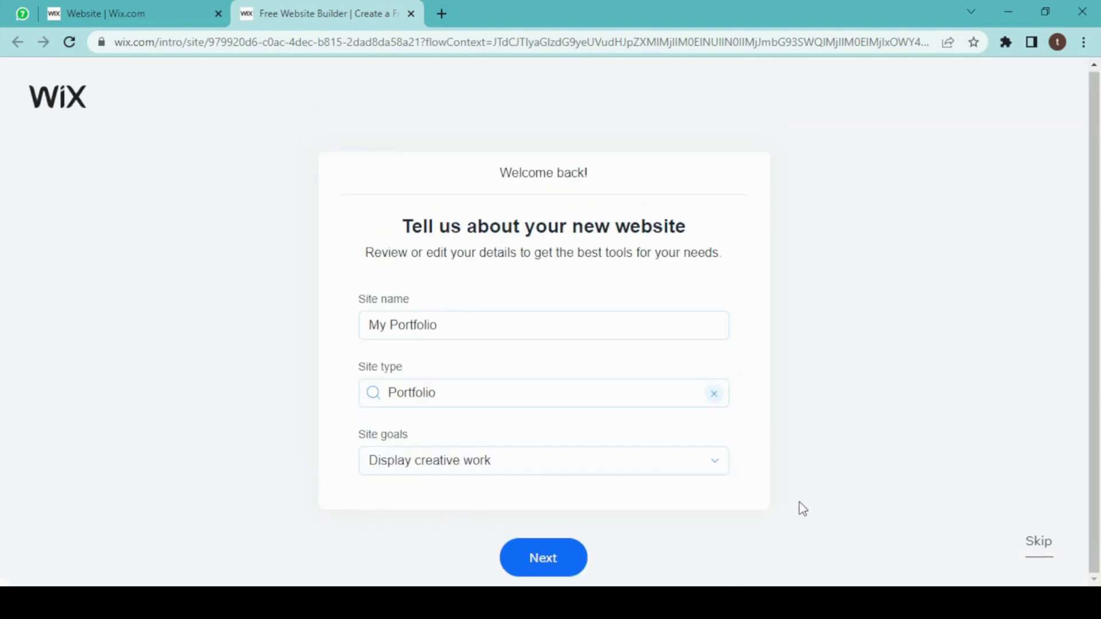
click(557, 556)
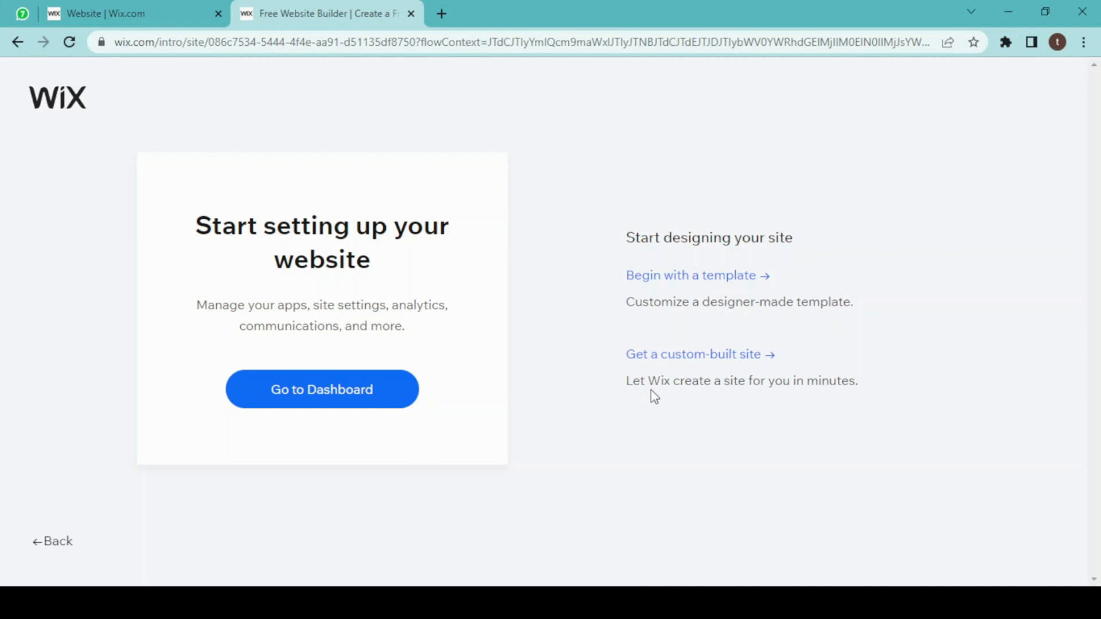
Begin with a template and open the Fashion Designer template from the Portfolios category for editing
click(673, 276)
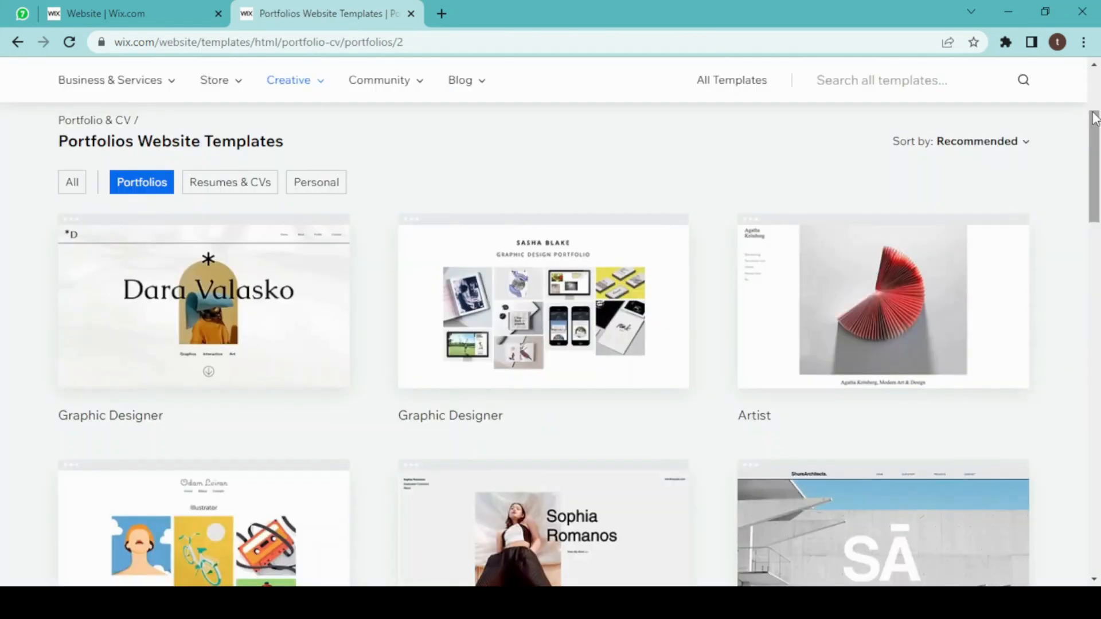
drag(1096, 118, 1090, 181)
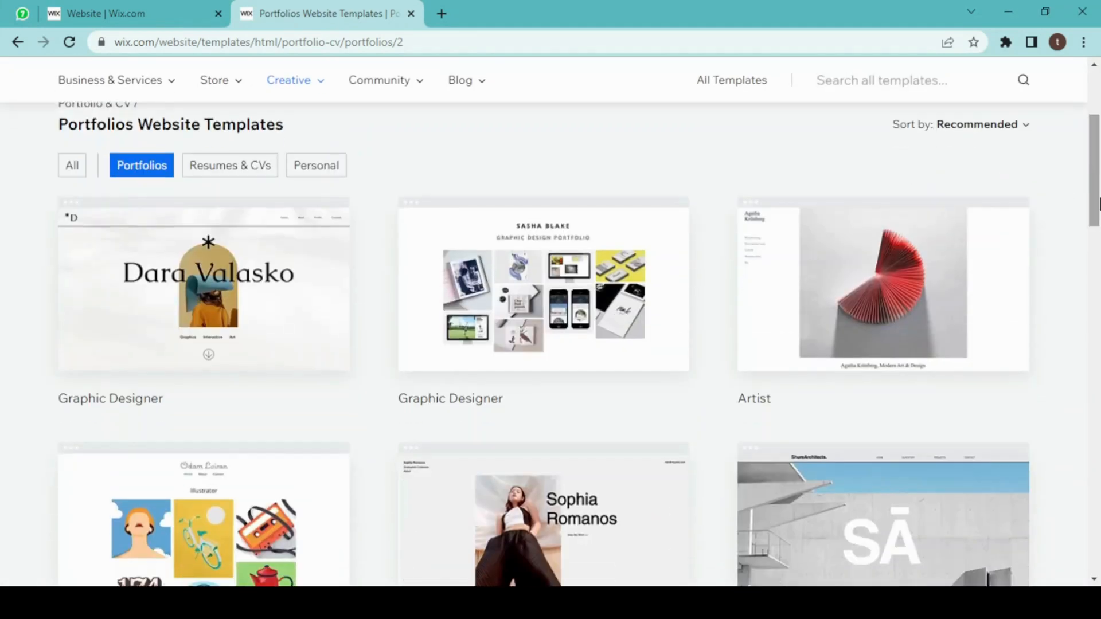
drag(1095, 201, 1096, 346)
mouse_move(510, 343)
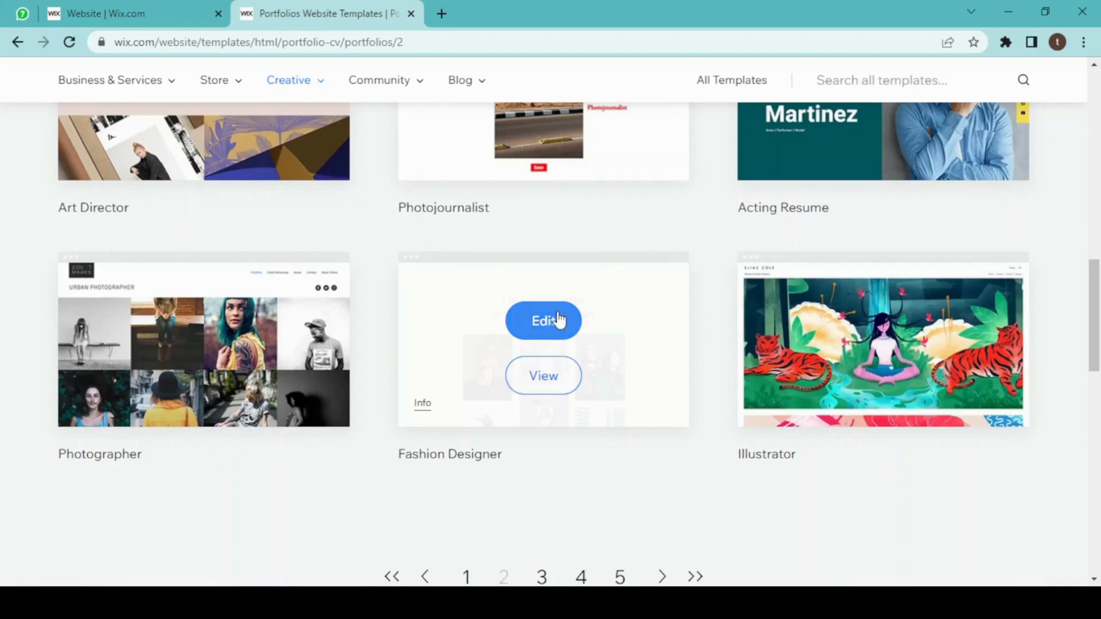
click(541, 325)
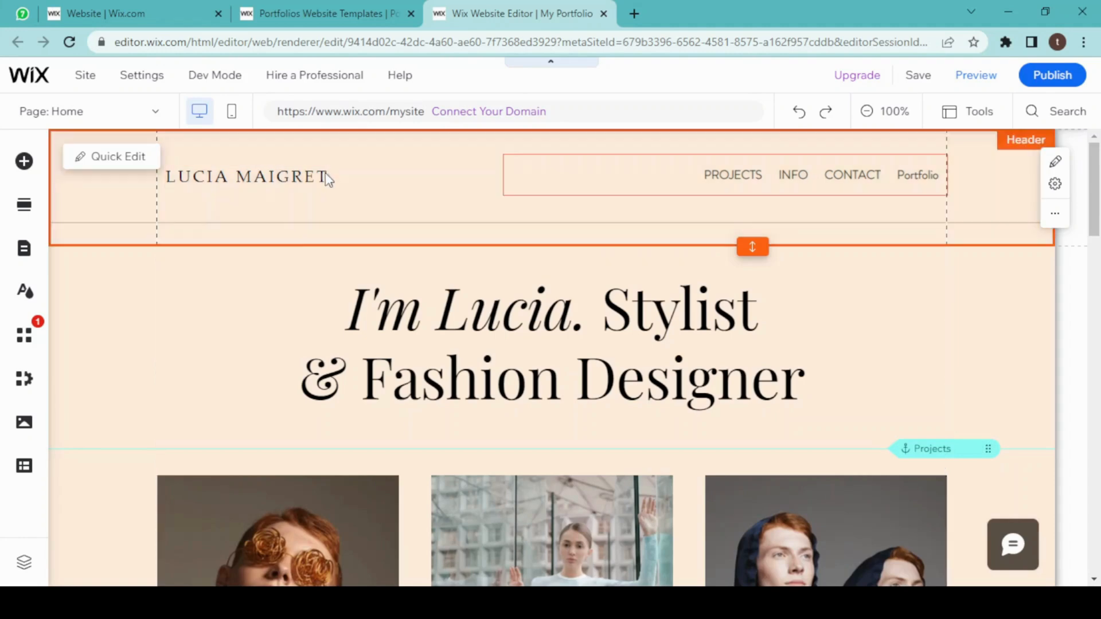
Replace the designer's name in the site header and in the home page headline
click(290, 175)
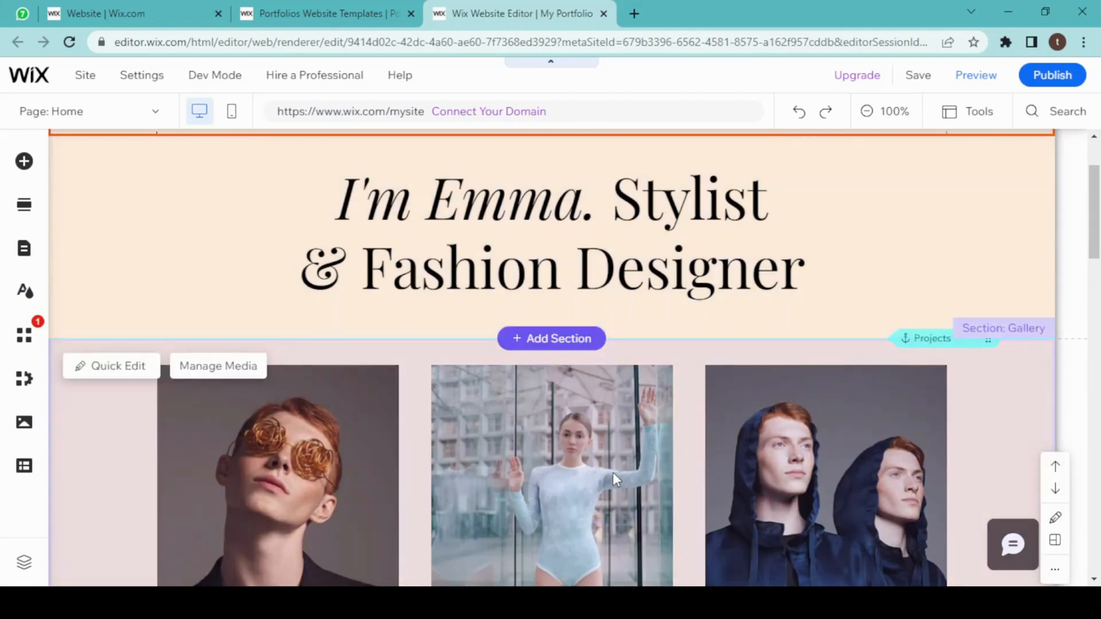
Replace the photos in the home page gallery with fashion images uploaded from the computer
click(613, 472)
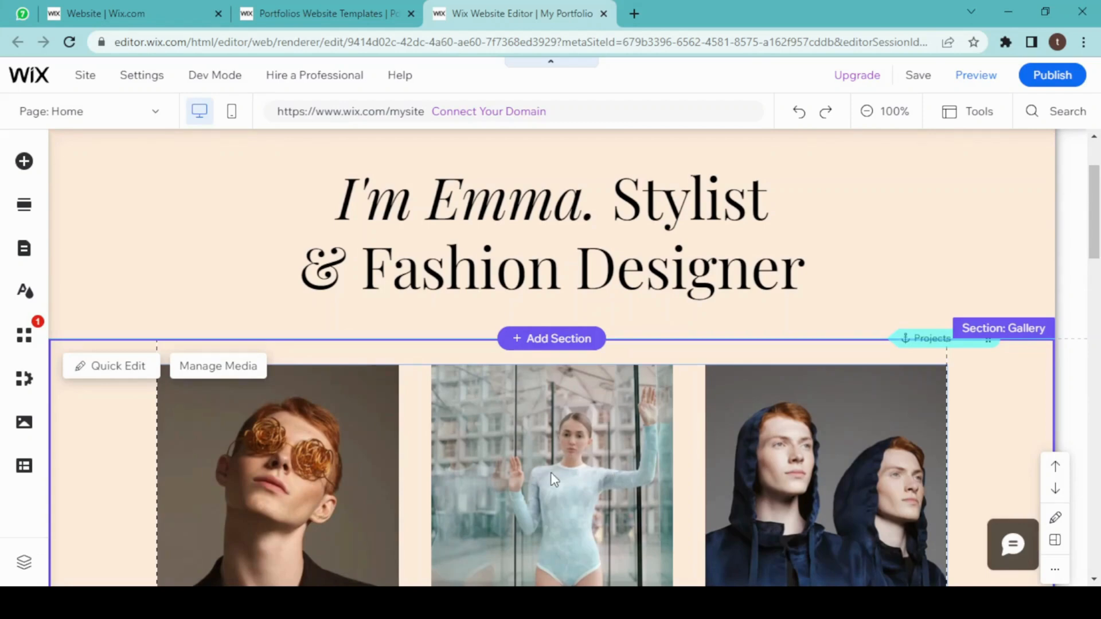
click(249, 392)
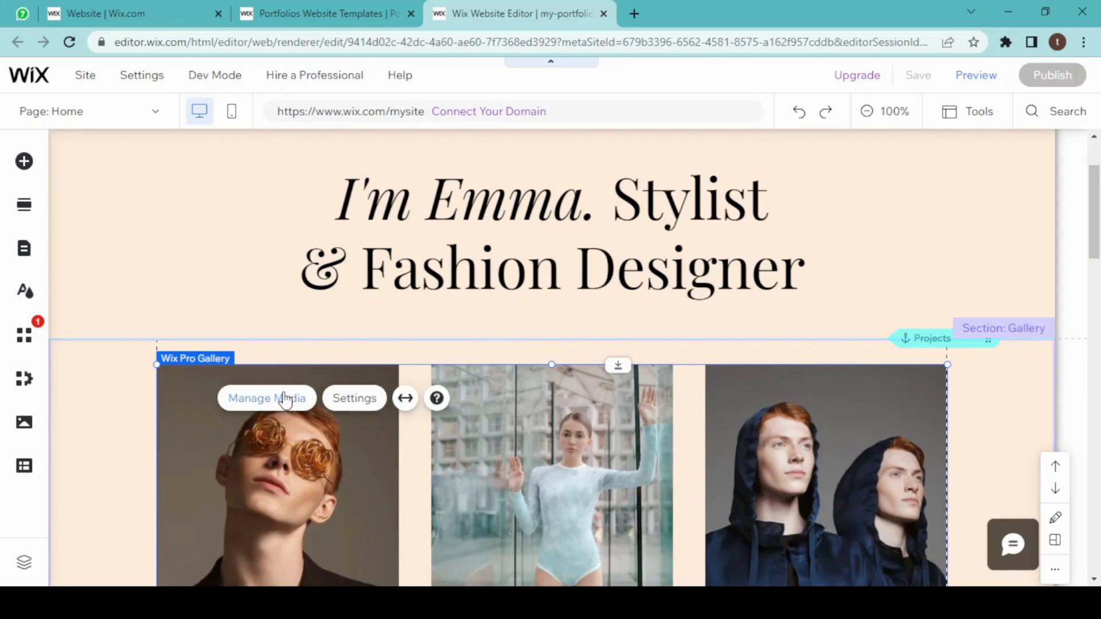
click(285, 400)
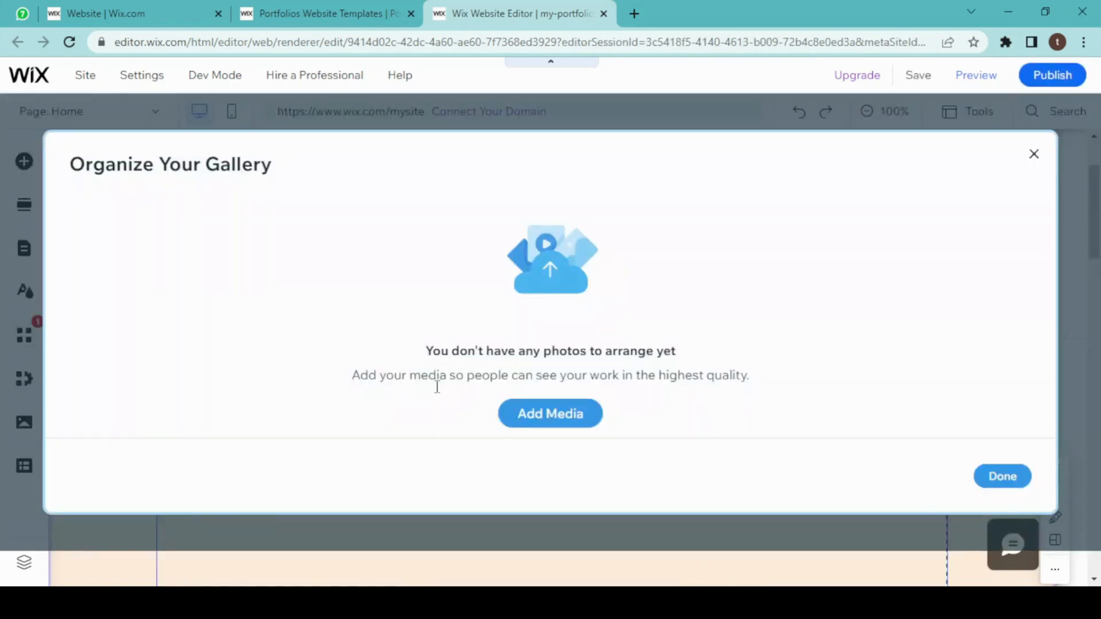
click(546, 415)
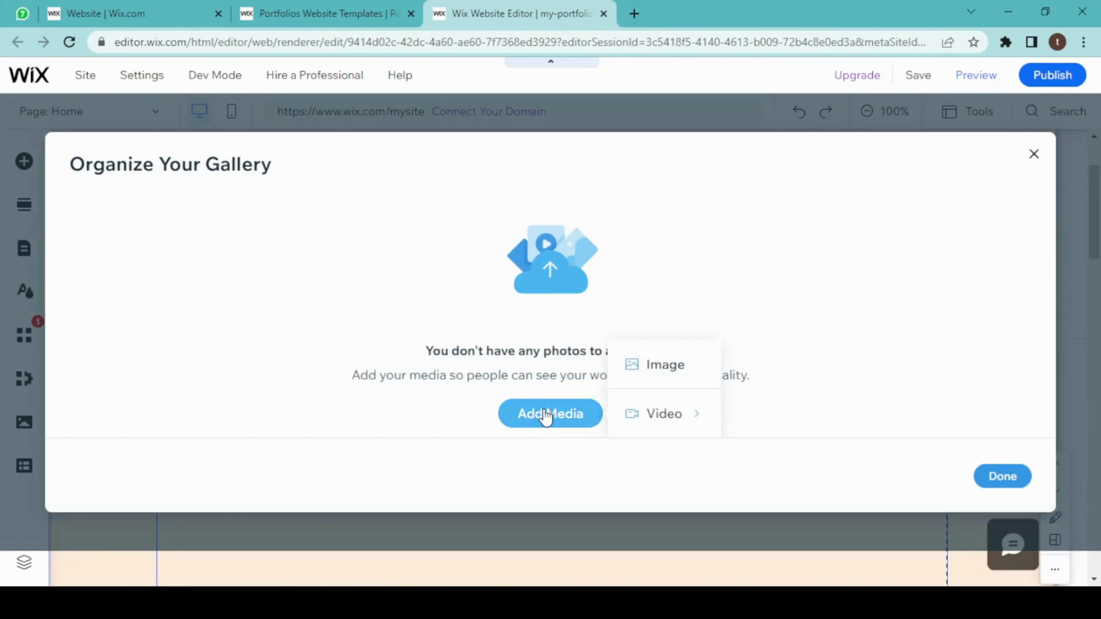
click(655, 380)
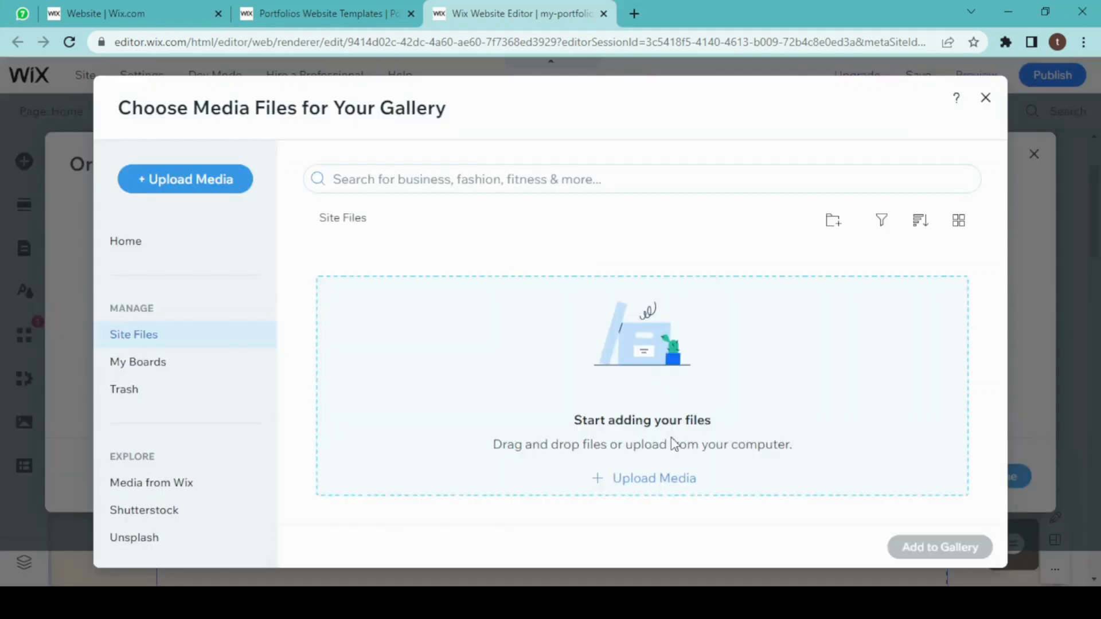
click(648, 480)
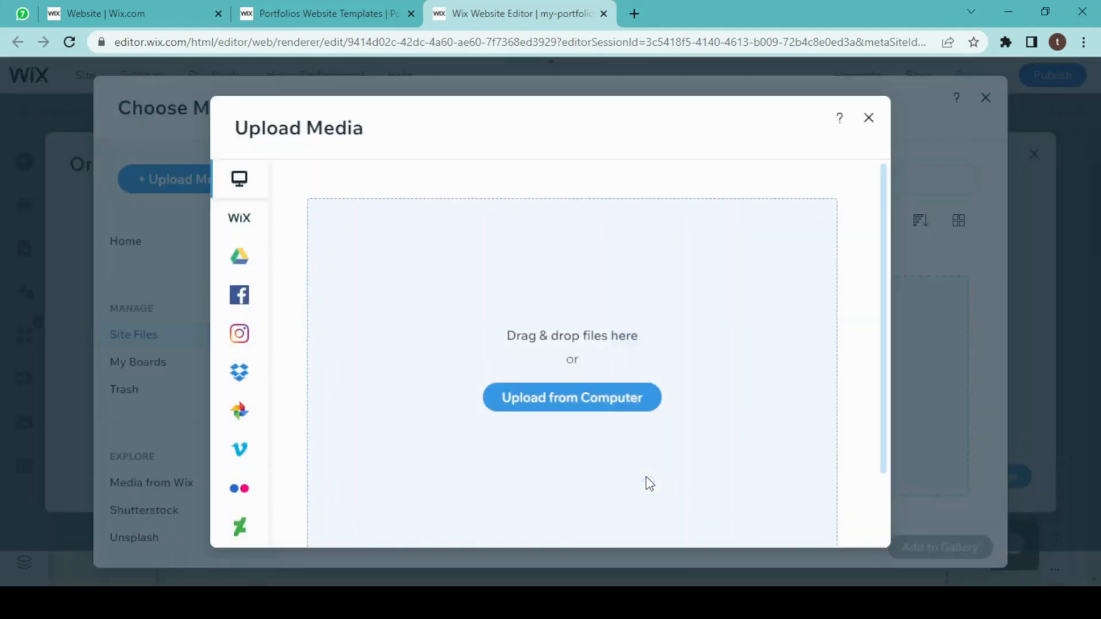
click(605, 403)
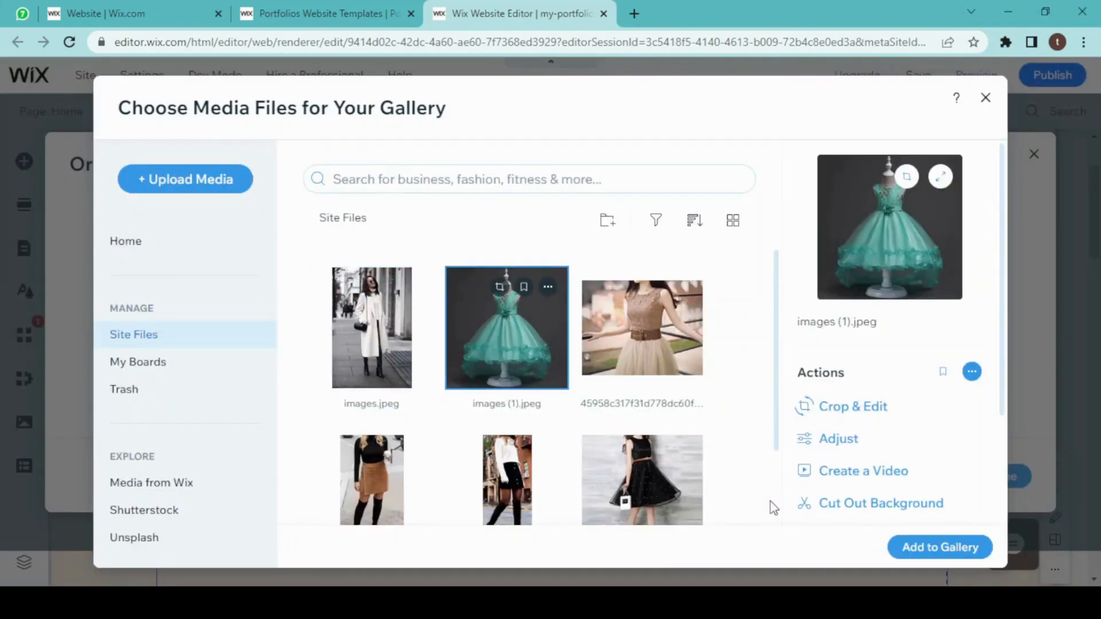
click(936, 554)
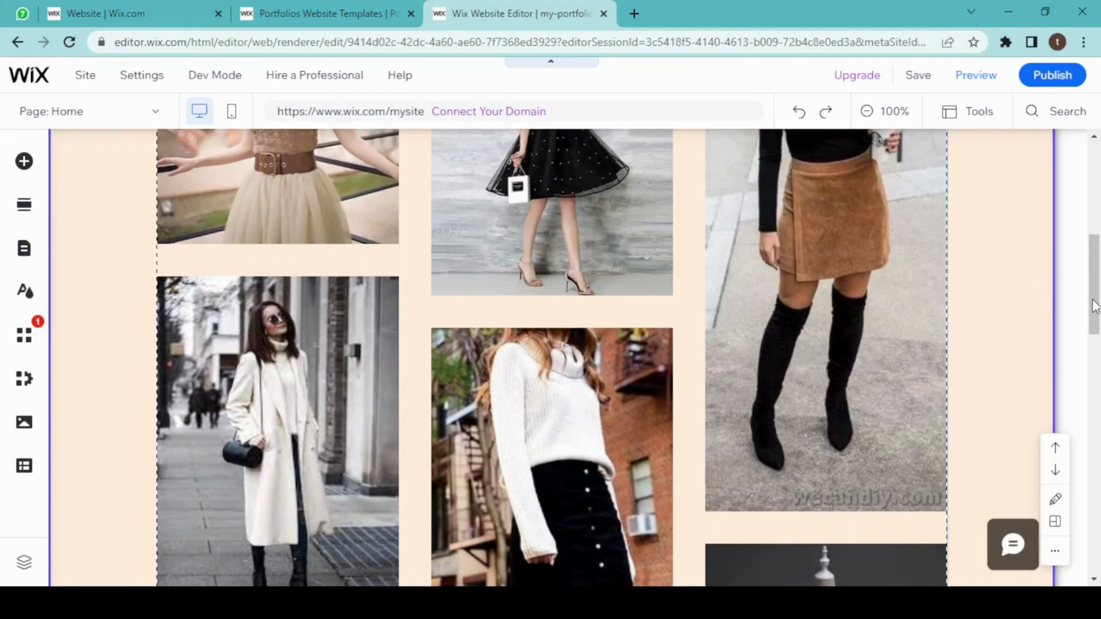
Replace the postal address below the contact form with the business's own address
scroll(1094, 376, down, 3)
scroll(1094, 376, down, 3)
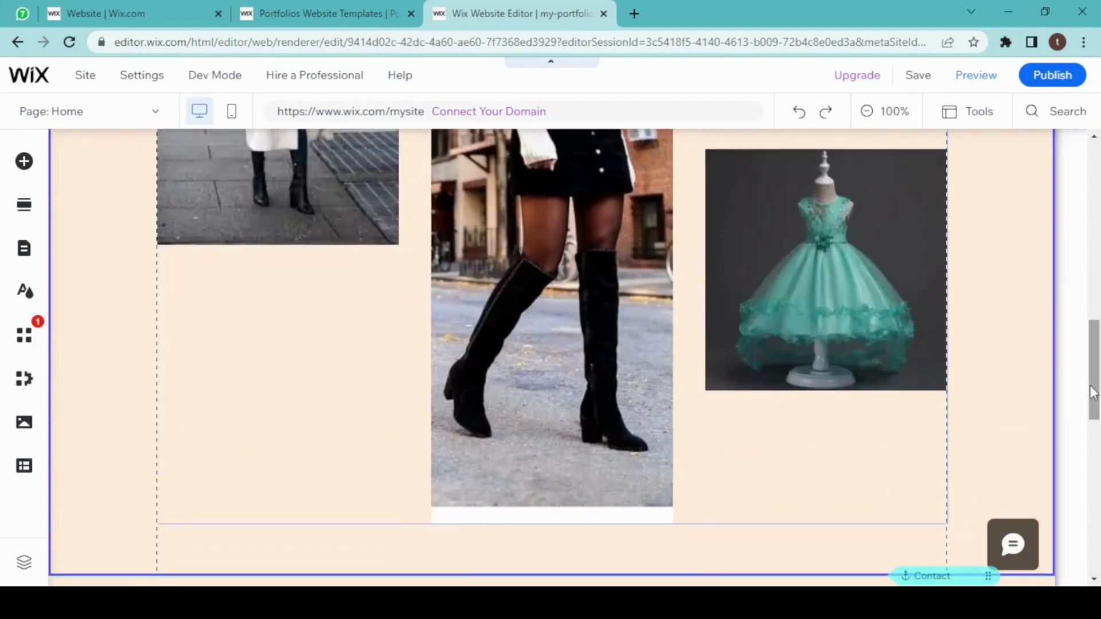
scroll(1095, 486, down, 5)
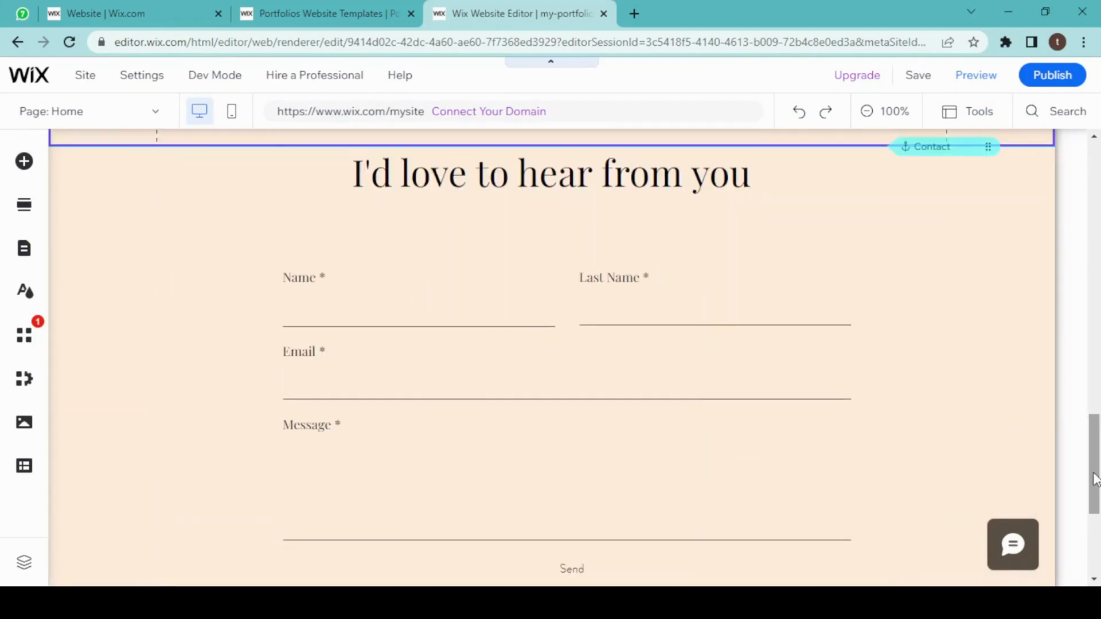
scroll(1095, 468, up, 1)
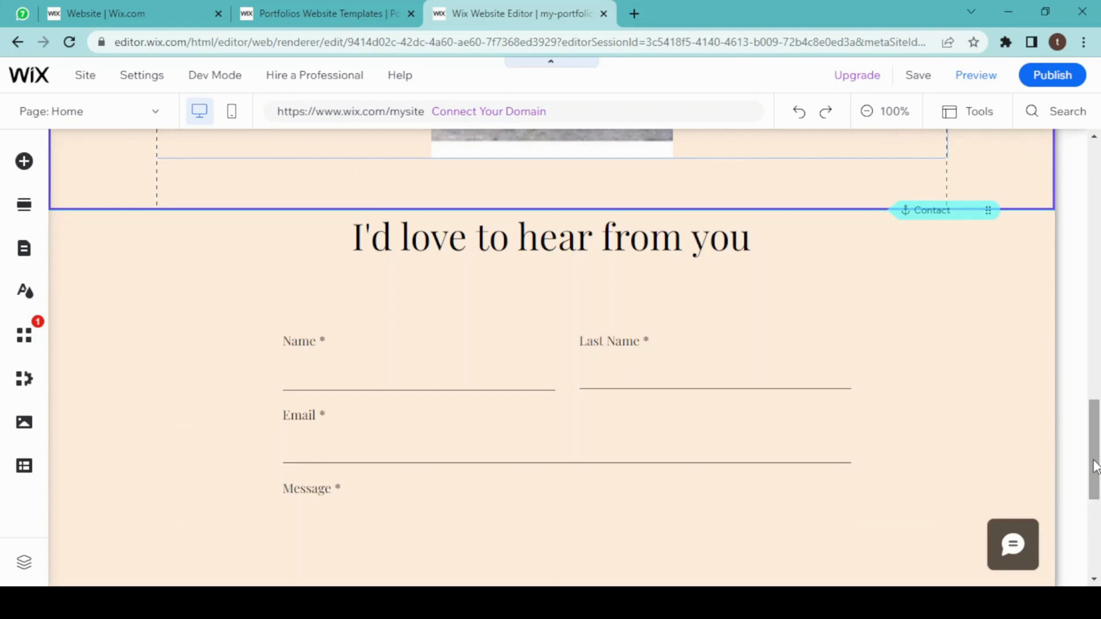
drag(1096, 467, 1096, 545)
click(725, 446)
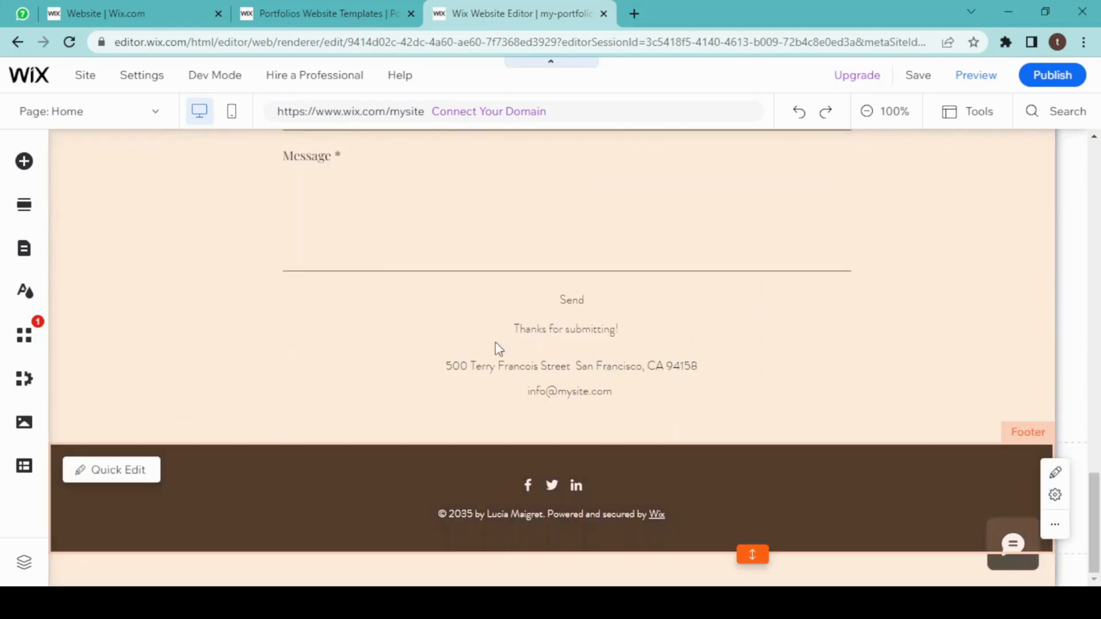
click(550, 381)
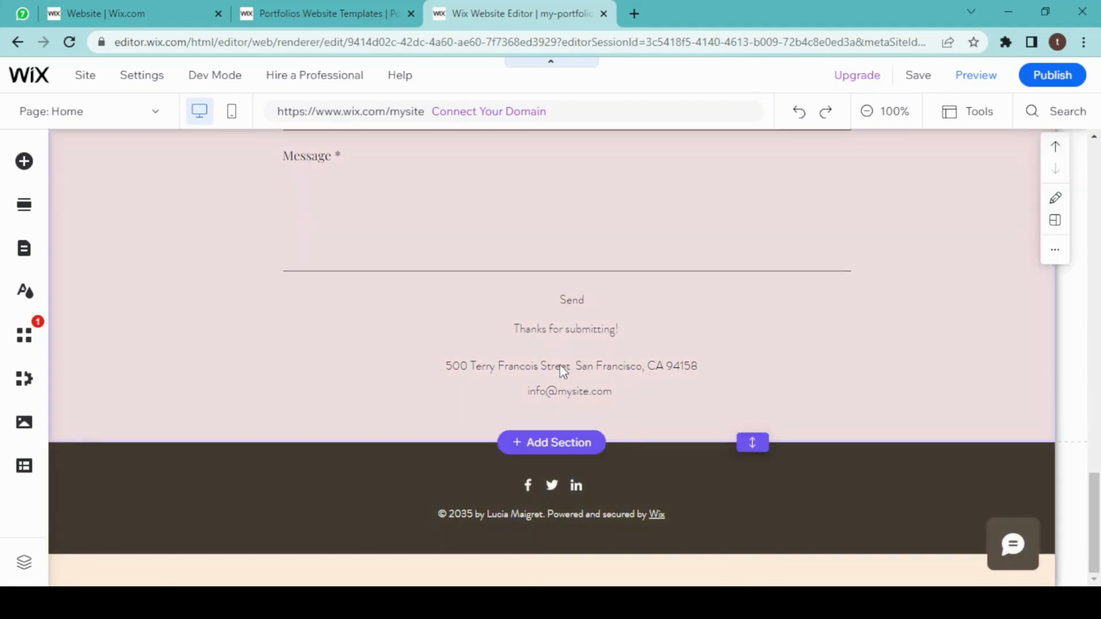
click(560, 365)
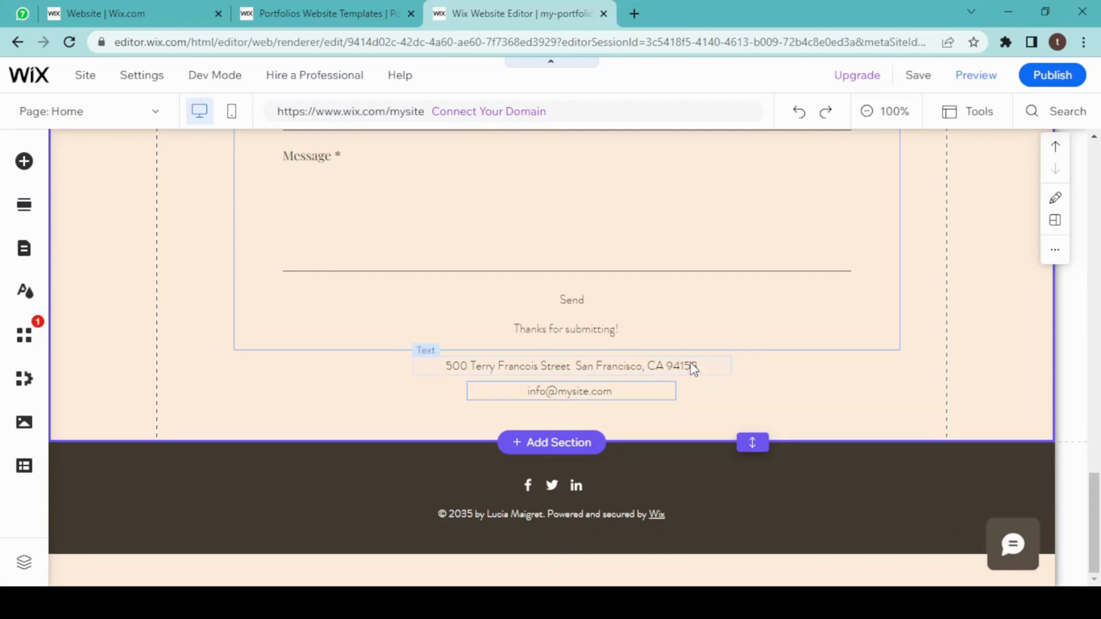
Open the social link settings of the social bar in the footer
click(543, 484)
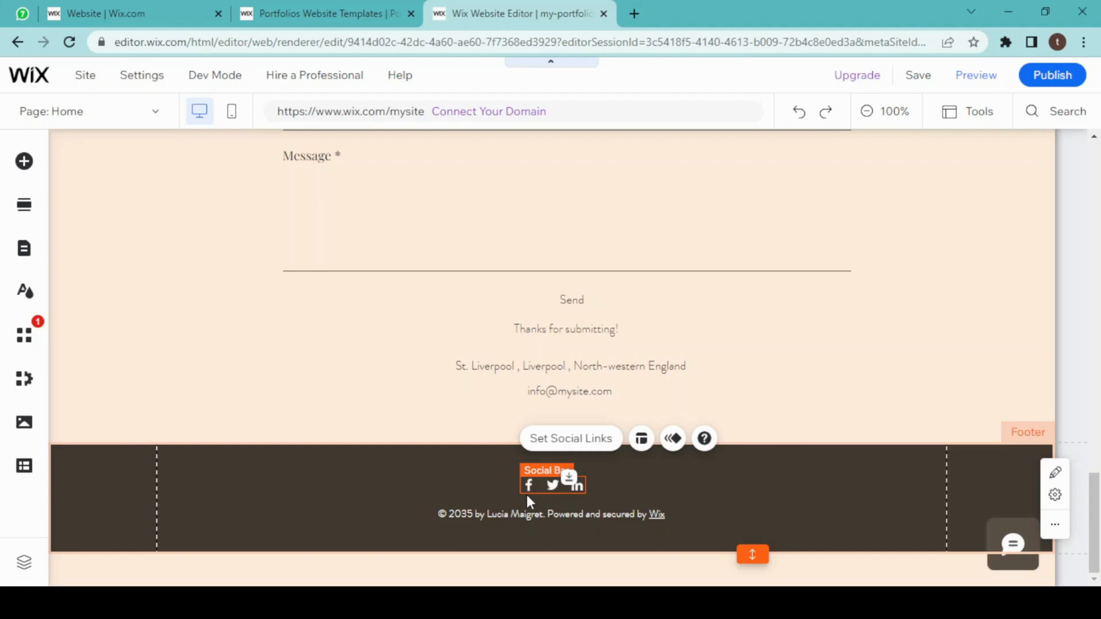
click(570, 442)
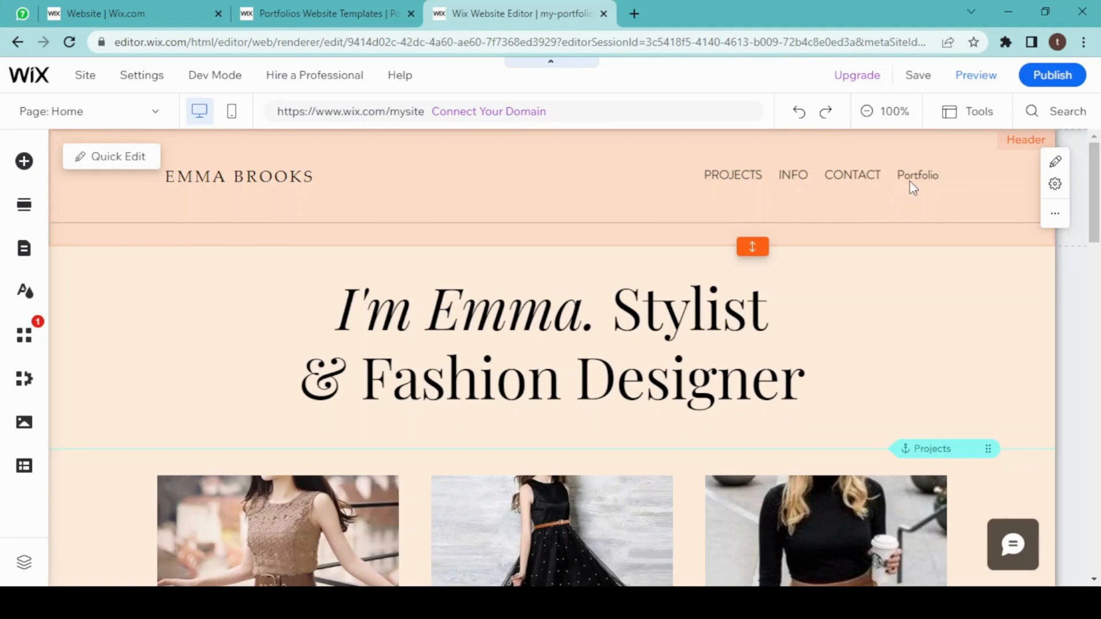
click(426, 196)
click(647, 196)
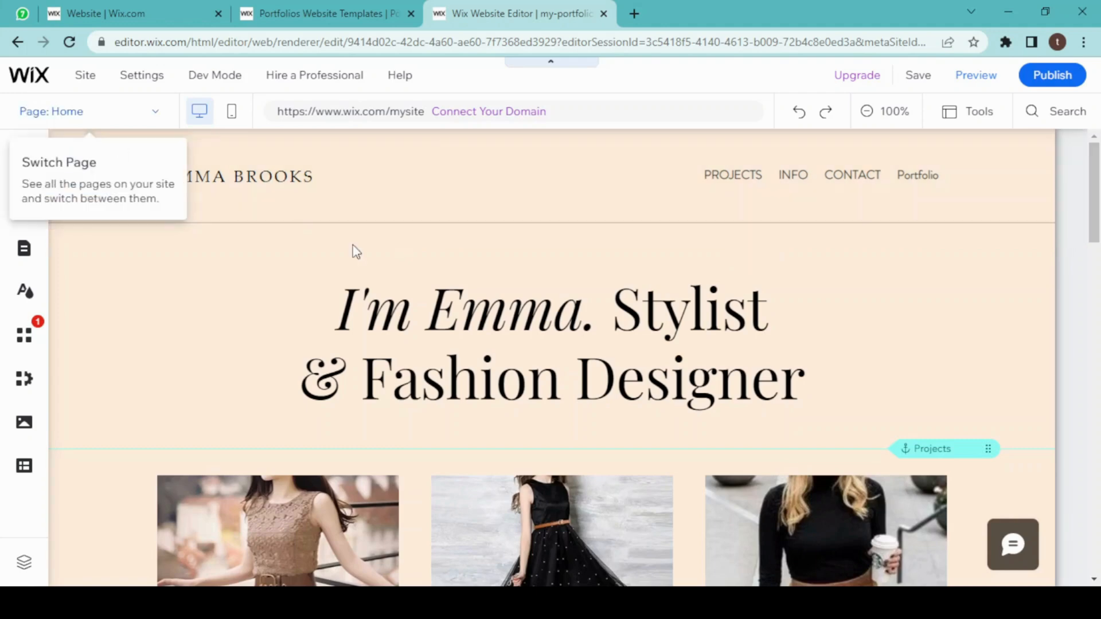
click(576, 298)
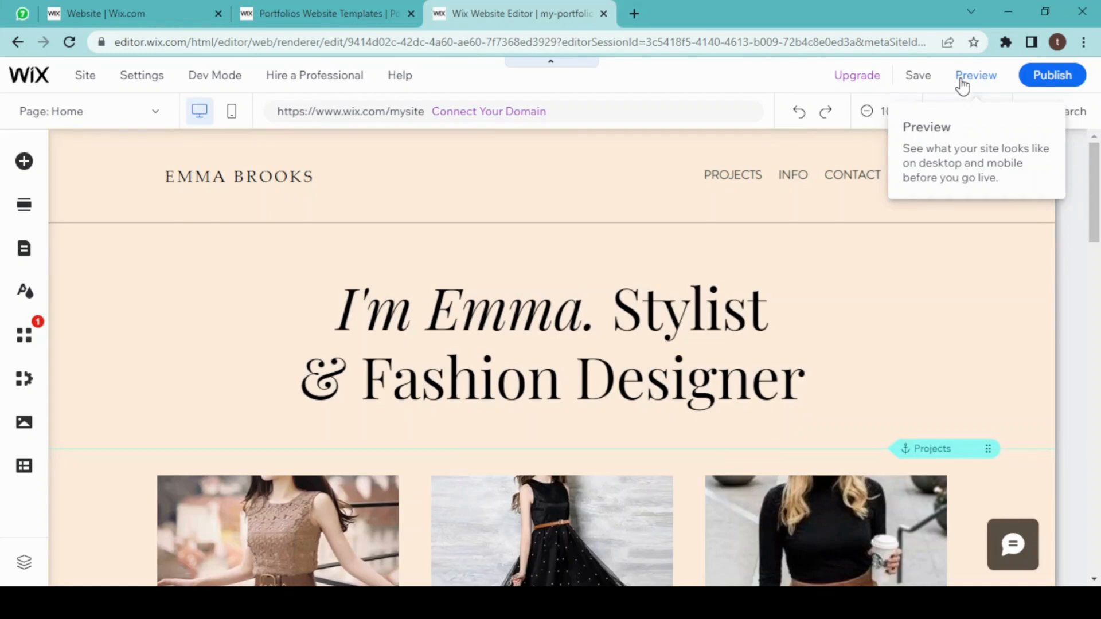
Preview the desktop version of the site and look over the home page
click(963, 86)
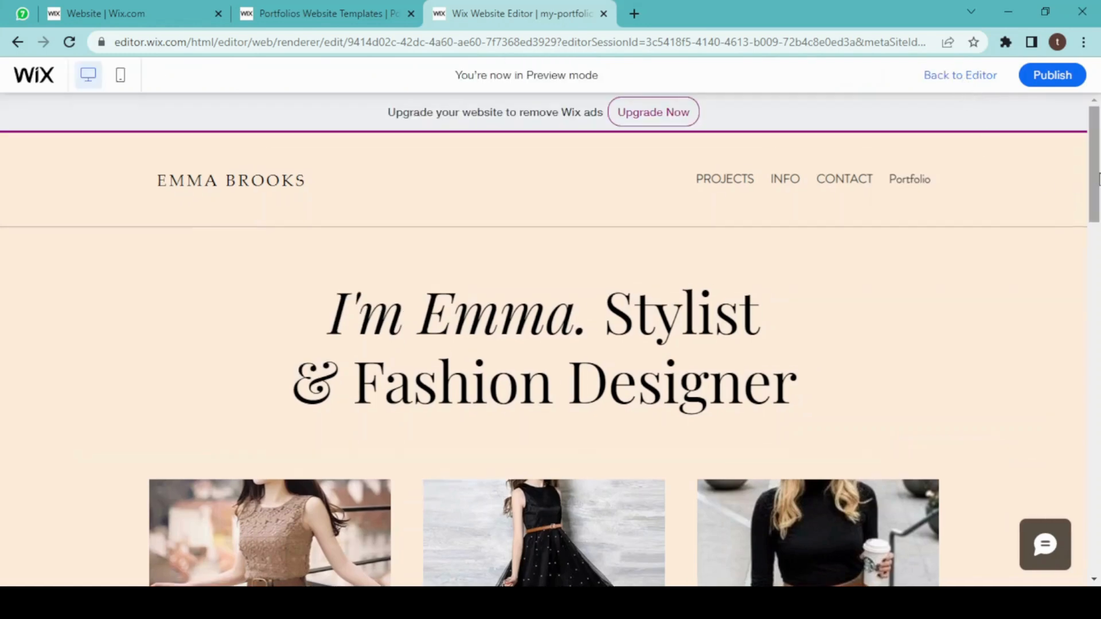
mouse_move(1095, 178)
mouse_down()
mouse_move(1099, 506)
mouse_move(1094, 172)
mouse_up()
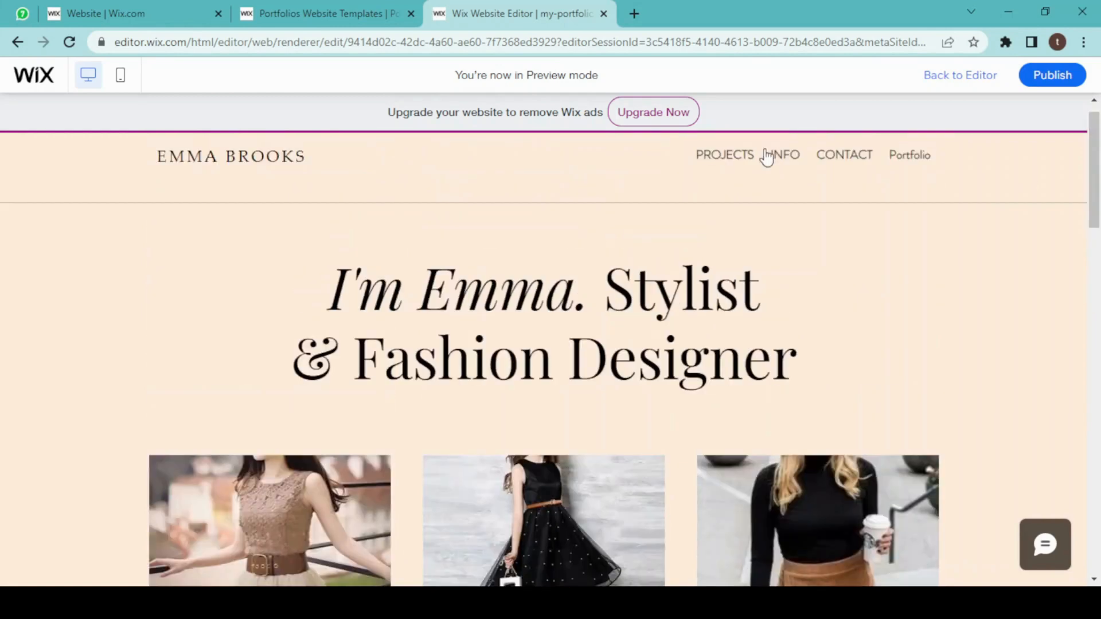
Check the home page in the mobile version of the preview and return to the editor
click(122, 76)
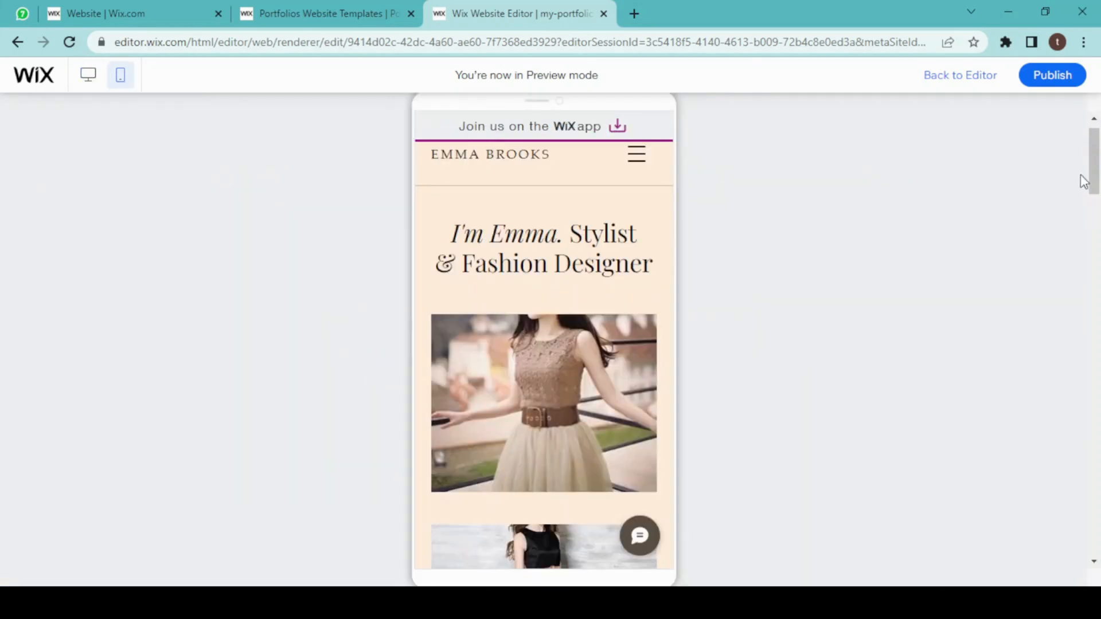
drag(1092, 182, 1091, 156)
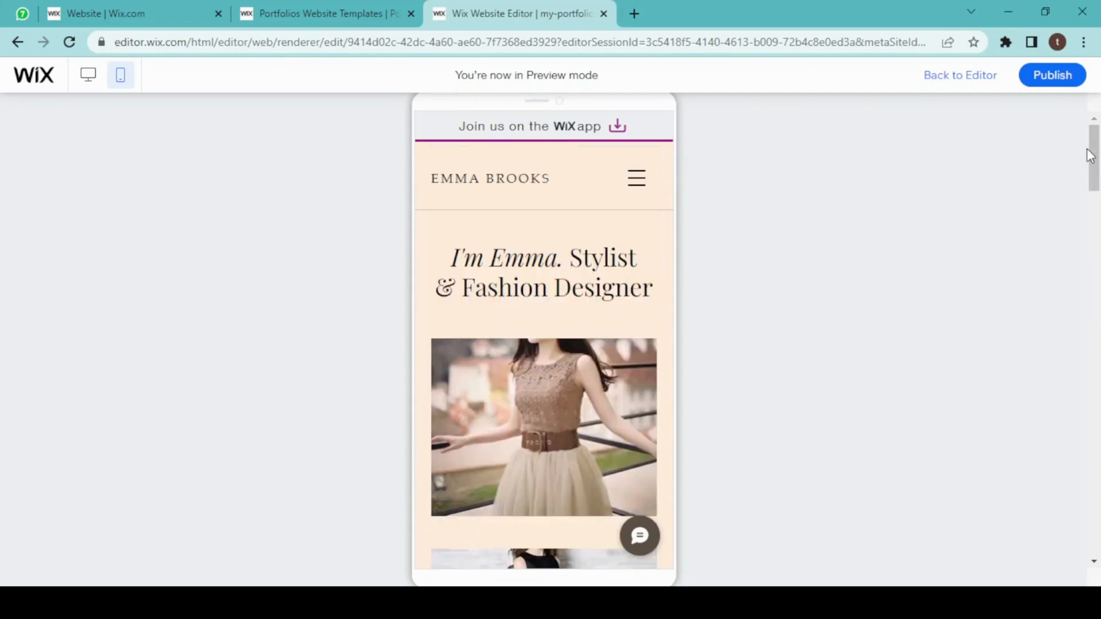
click(955, 78)
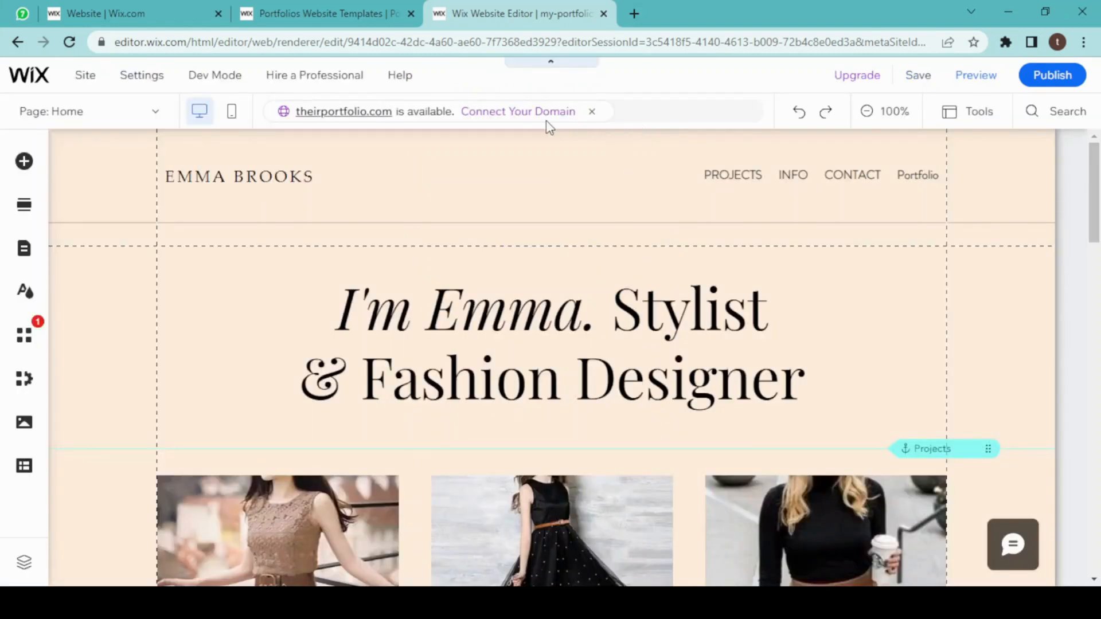
Publish the portfolio site online and close the publishing confirmation
mouse_move(532, 120)
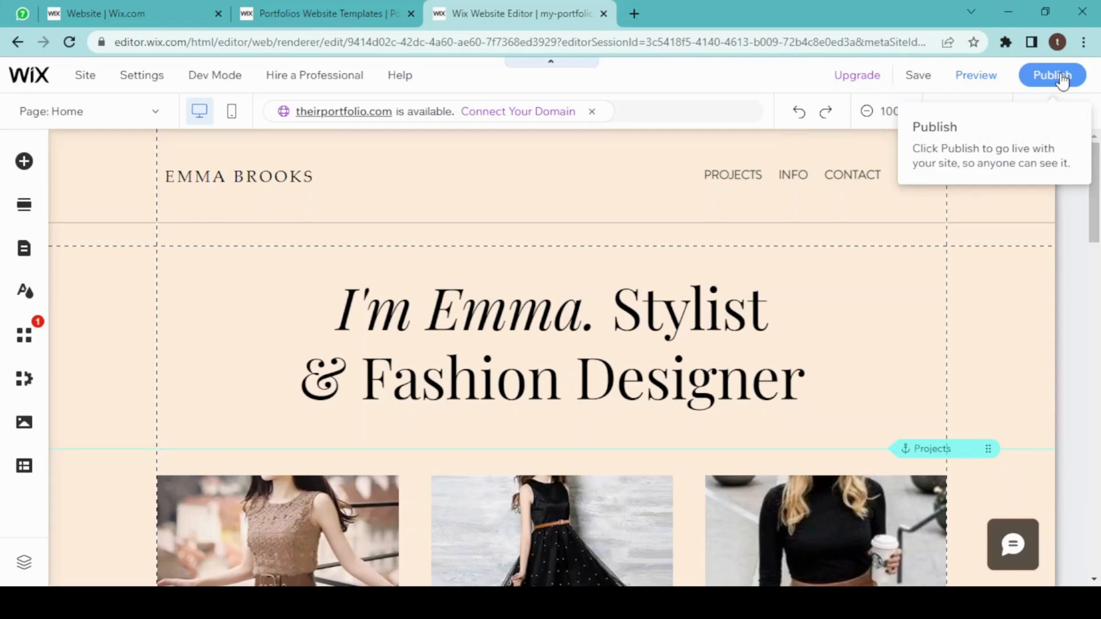
click(1063, 80)
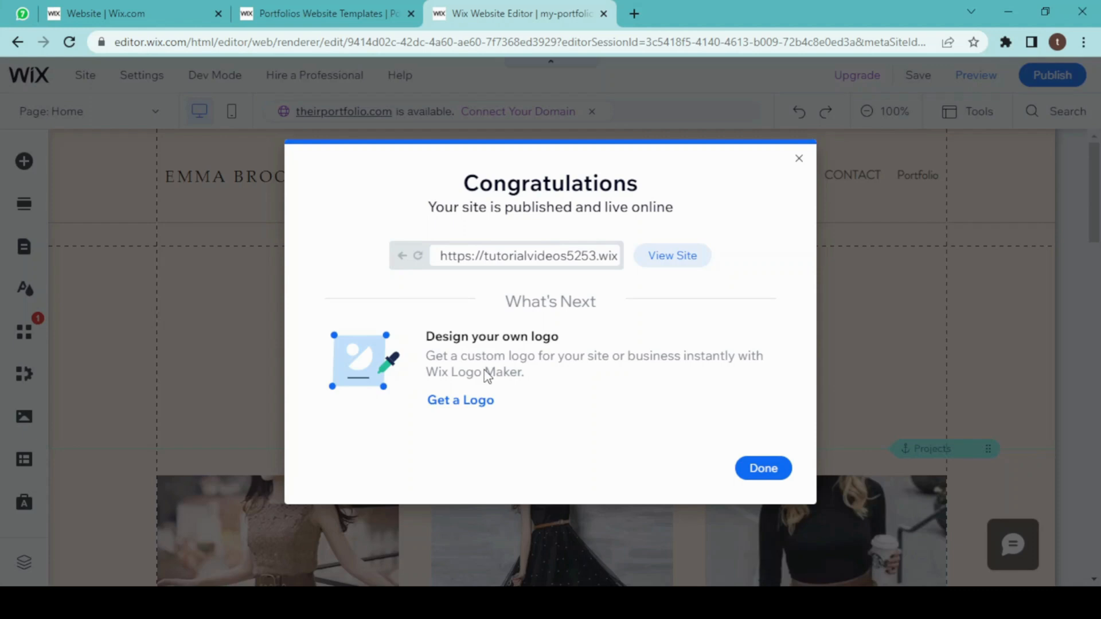
click(764, 468)
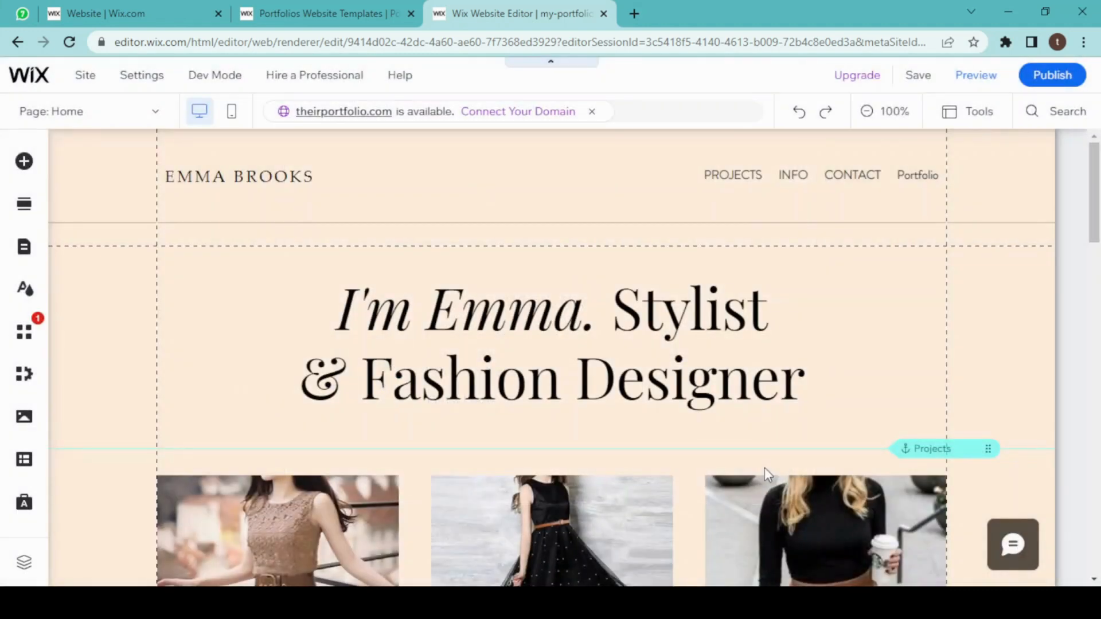